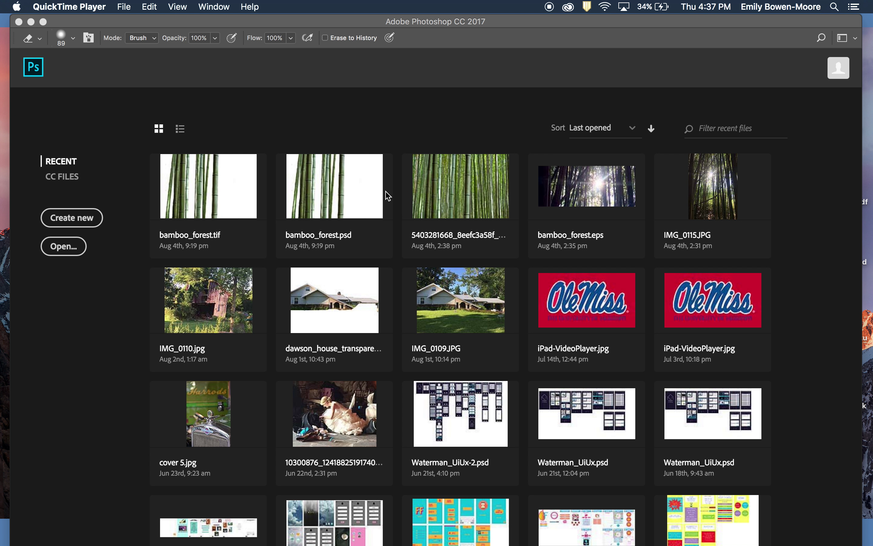
Step: Switch to Photoshop and create a new document from the iPhone 6 Plus preset, 1242 x 2208 px at 72 ppi
{"action": "left_click", "coordinate": [203, 538]}
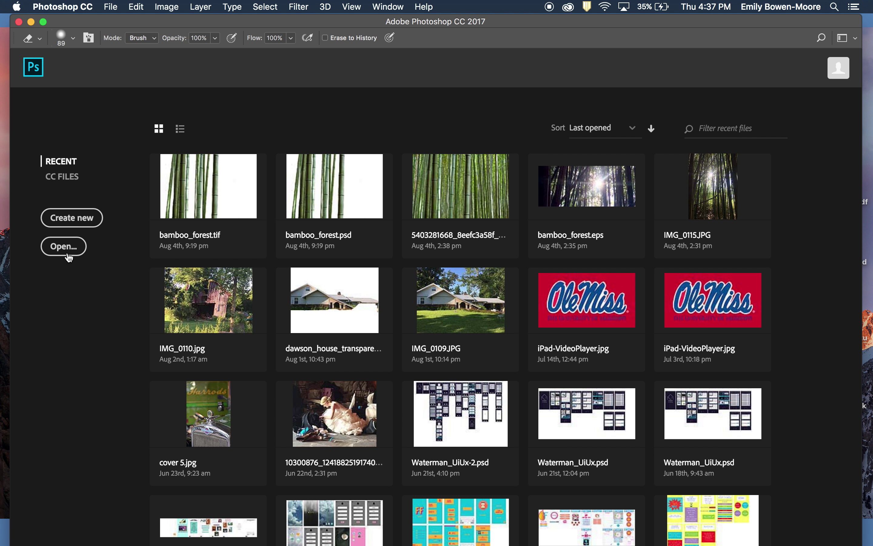
{"action": "left_click", "coordinate": [72, 226]}
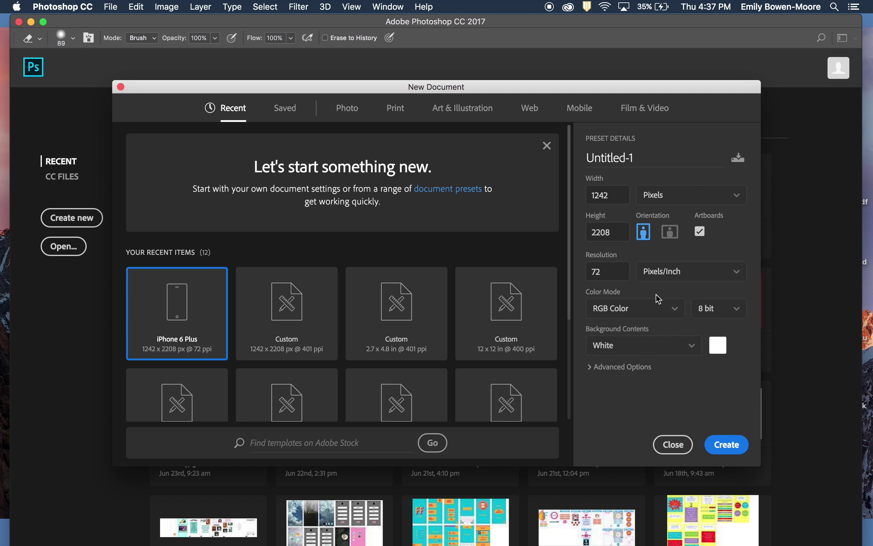
{"action": "left_click", "coordinate": [726, 444]}
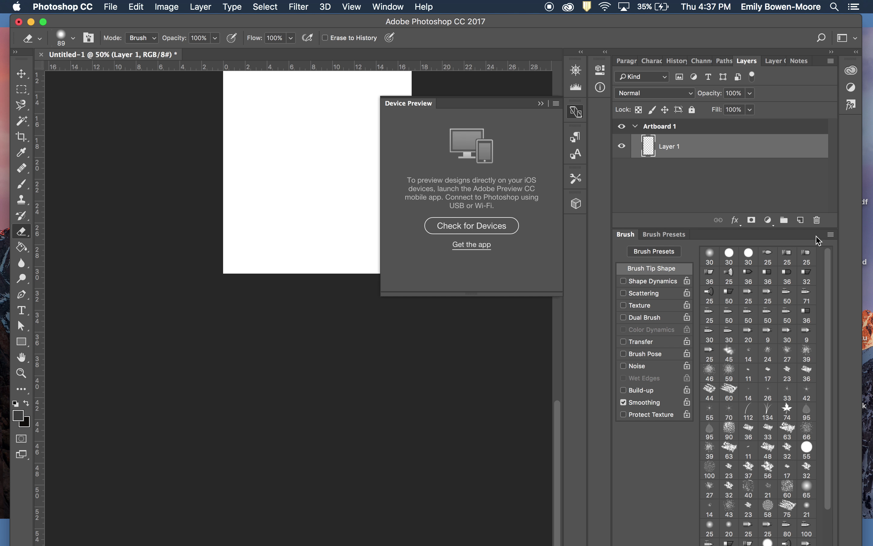
Step: Collapse the Device Preview panel and the docked Layers and Brush panels to icons to clear space around the artboard
{"action": "left_click", "coordinate": [541, 103]}
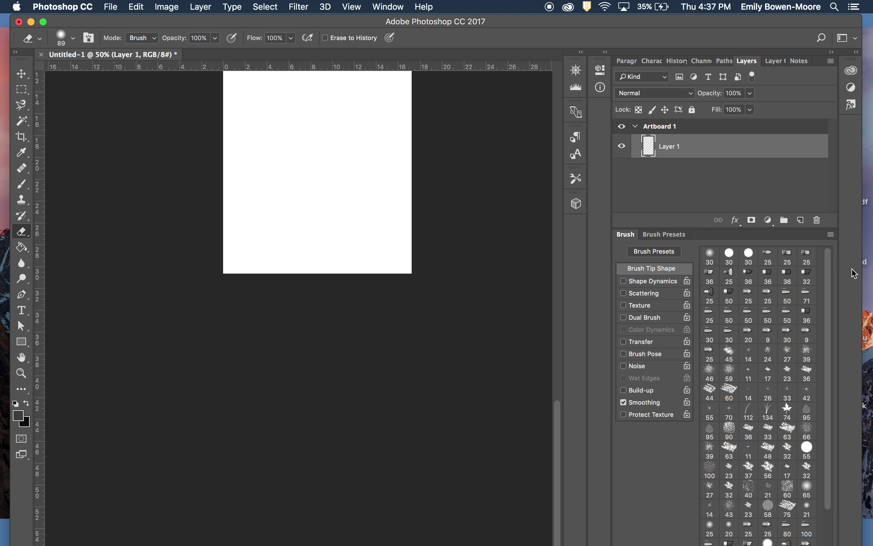
{"action": "left_click", "coordinate": [832, 235]}
{"action": "left_click", "coordinate": [831, 235]}
{"action": "left_click", "coordinate": [832, 52]}
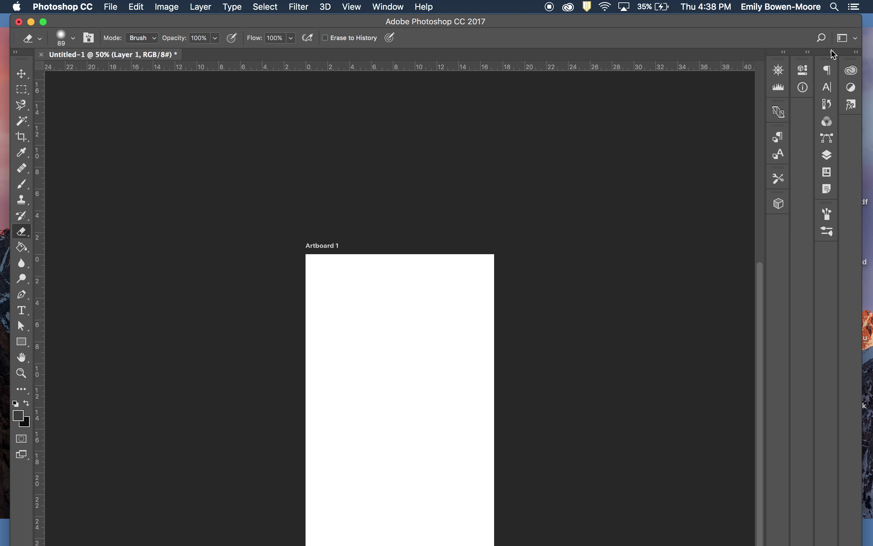
{"action": "scroll", "coordinate": [391, 163], "scroll_direction": "down", "scroll_amount": 5}
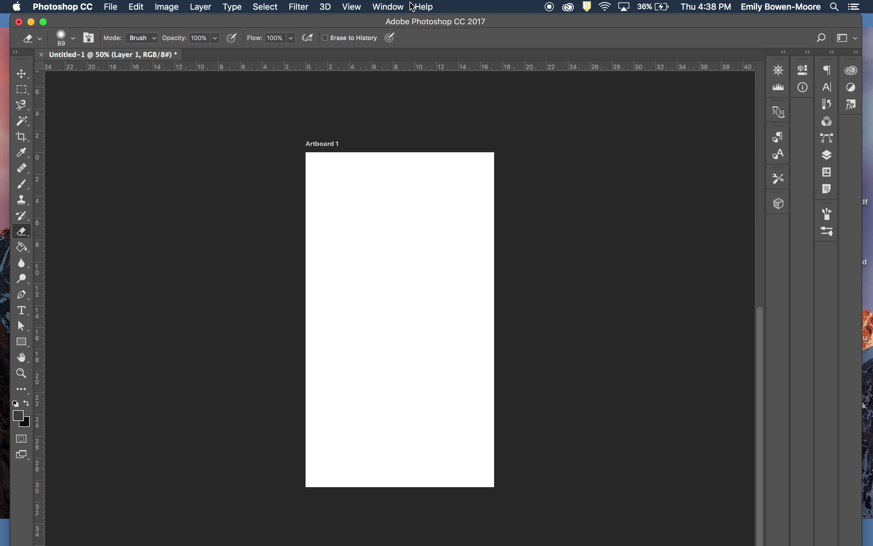
{"action": "left_click", "coordinate": [110, 7]}
{"action": "mouse_move", "coordinate": [137, 10]}
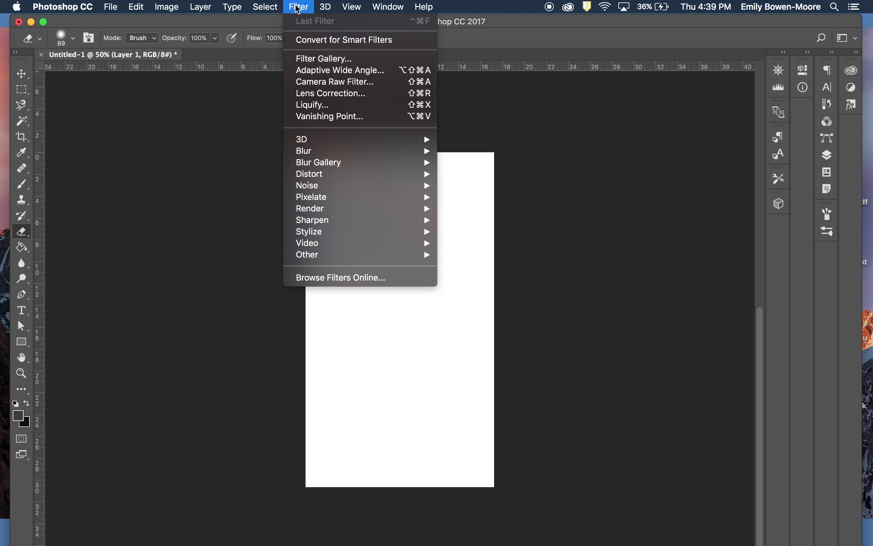
{"action": "mouse_move", "coordinate": [349, 10]}
{"action": "mouse_move", "coordinate": [388, 6]}
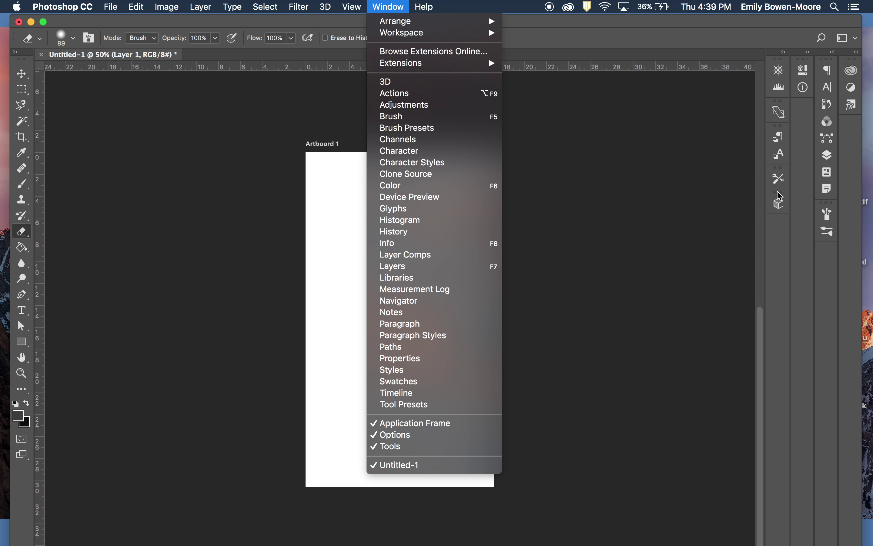
{"action": "left_click", "coordinate": [713, 188]}
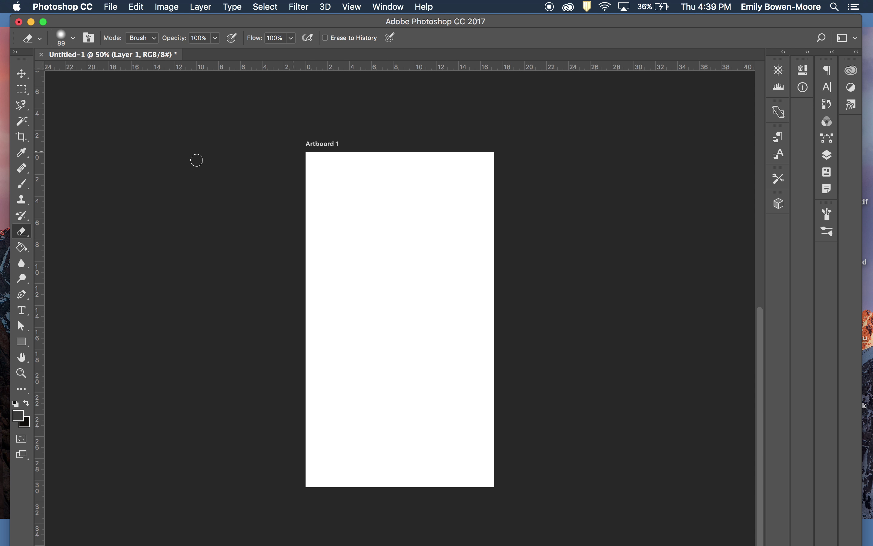
Step: Show the Layers panel for the new document
{"action": "left_click", "coordinate": [390, 6]}
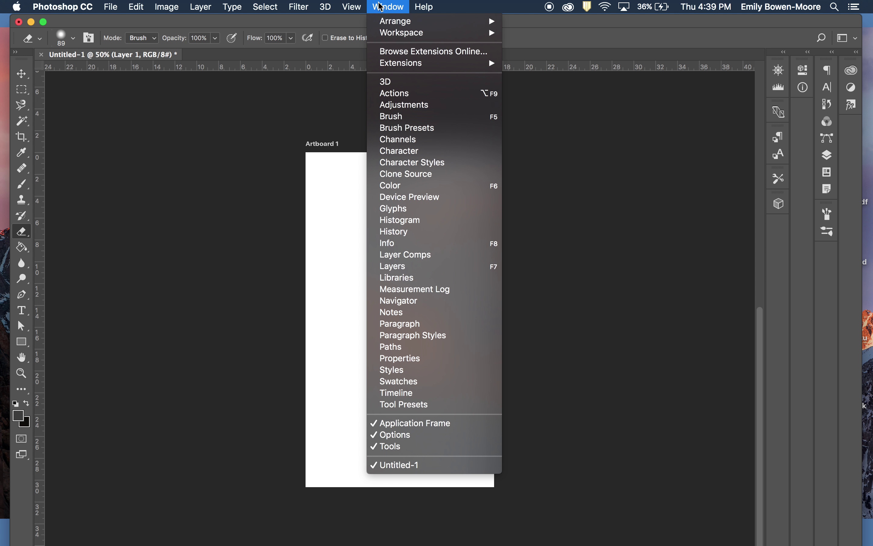
{"action": "left_click", "coordinate": [381, 6]}
{"action": "left_click", "coordinate": [381, 6]}
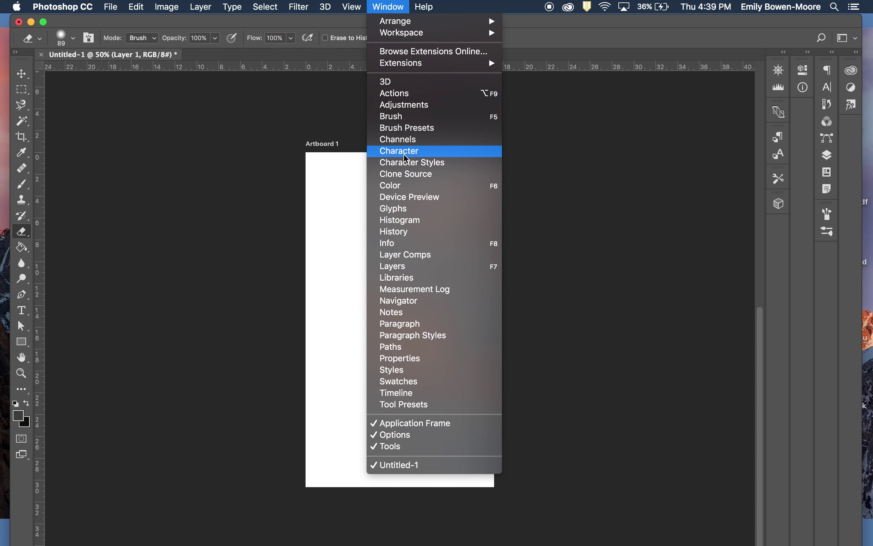
{"action": "left_click", "coordinate": [393, 266]}
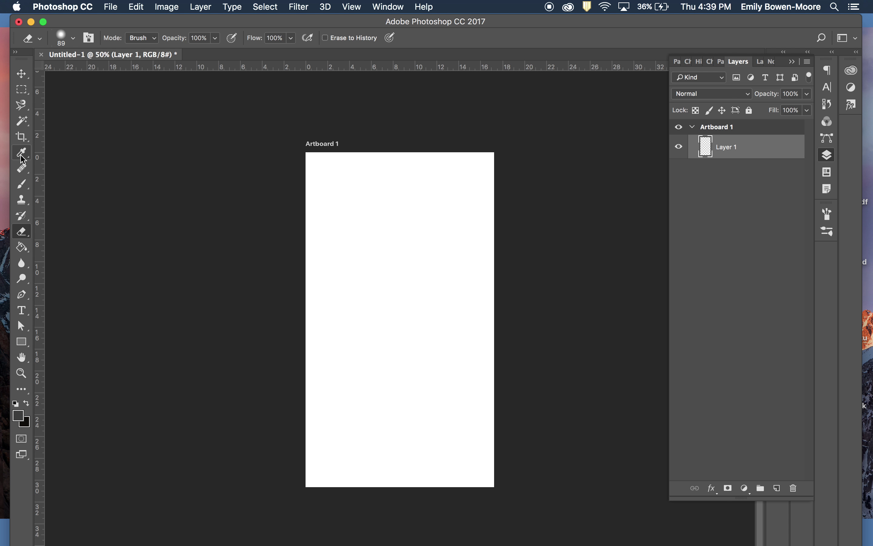
Step: Look through the variants of the marquee and shape tools, leaving the Rectangle Tool active
{"action": "left_click", "coordinate": [28, 77]}
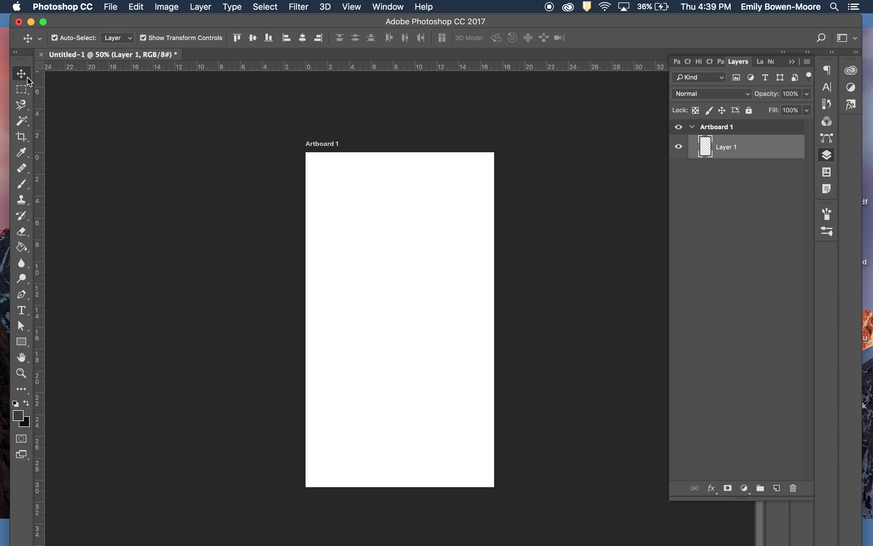
{"action": "left_click", "coordinate": [29, 97]}
{"action": "left_click", "coordinate": [27, 95]}
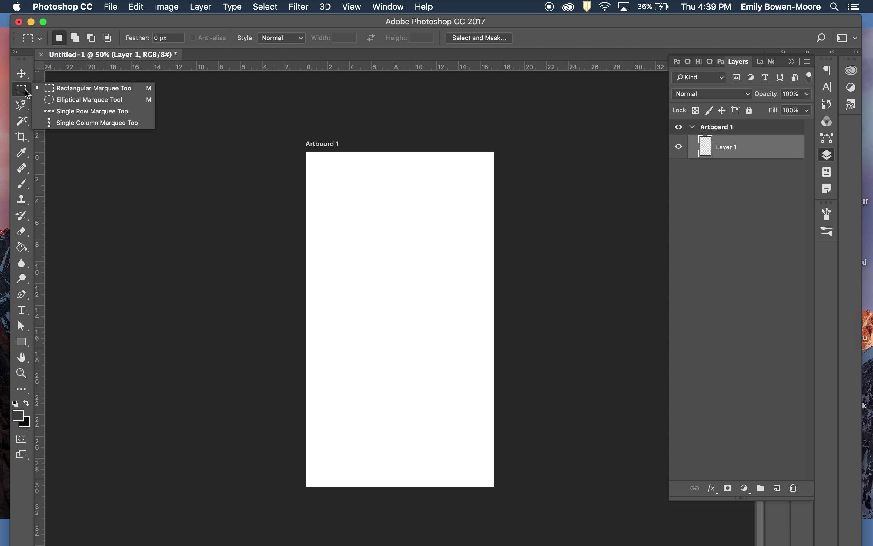
{"action": "left_click", "coordinate": [27, 94]}
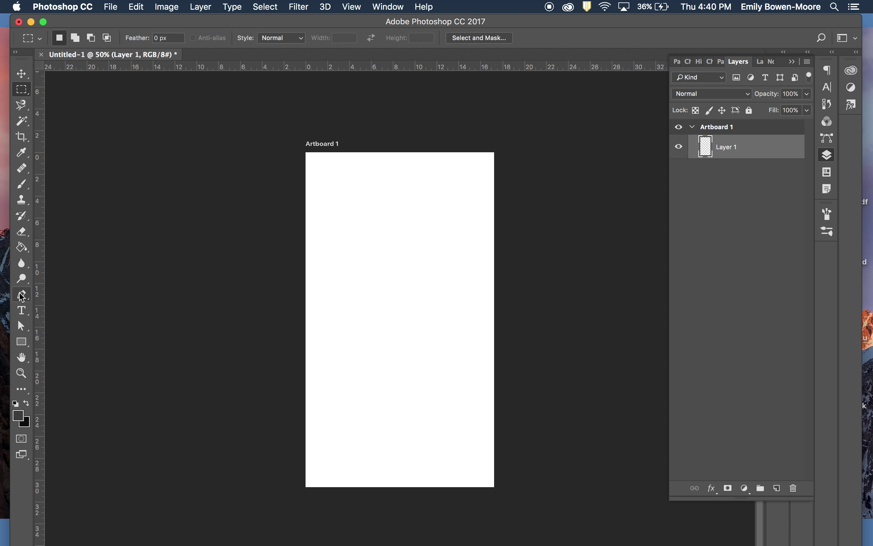
{"action": "left_click", "coordinate": [27, 344]}
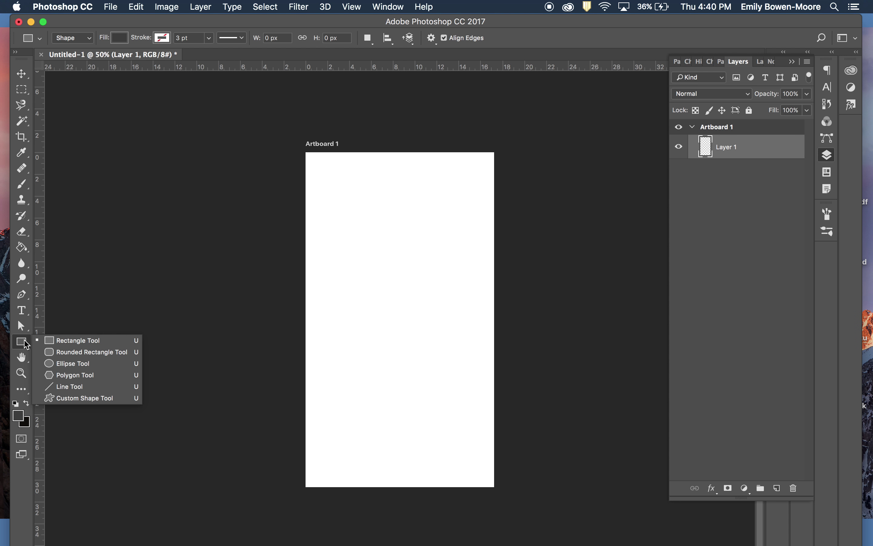
{"action": "left_click", "coordinate": [27, 344]}
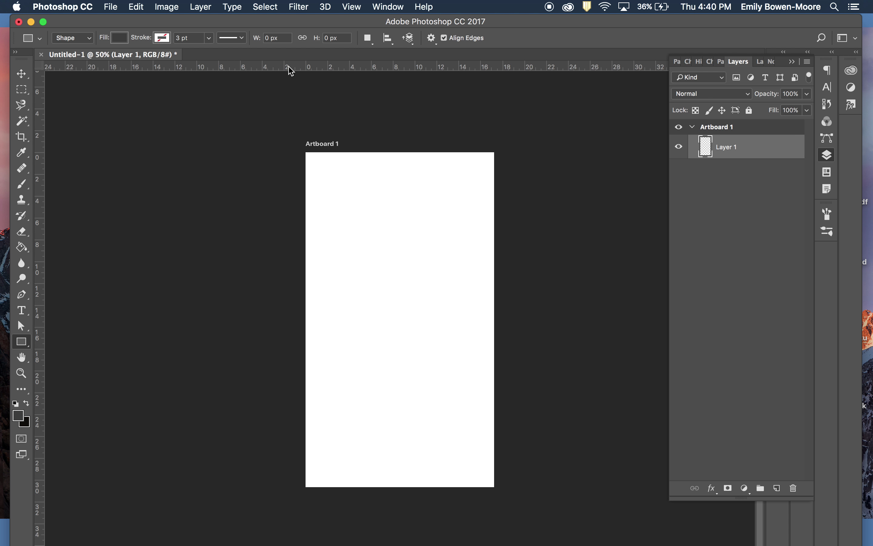
Step: Reset the zero point of the document's rulers
{"action": "scroll", "coordinate": [291, 70], "scroll_direction": "up", "scroll_amount": 3}
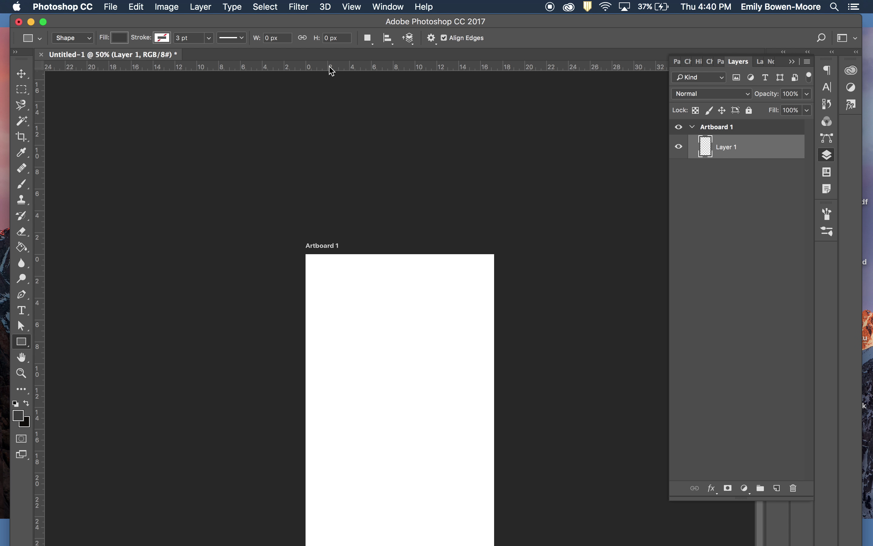
{"action": "double_click", "coordinate": [43, 68]}
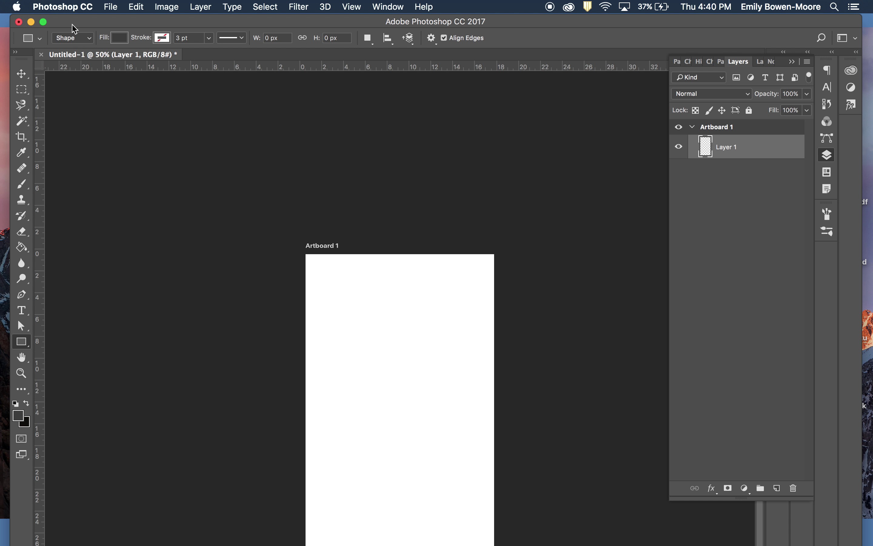
Step: Open the application preferences and review the General and Workspace settings
{"action": "left_click", "coordinate": [65, 12]}
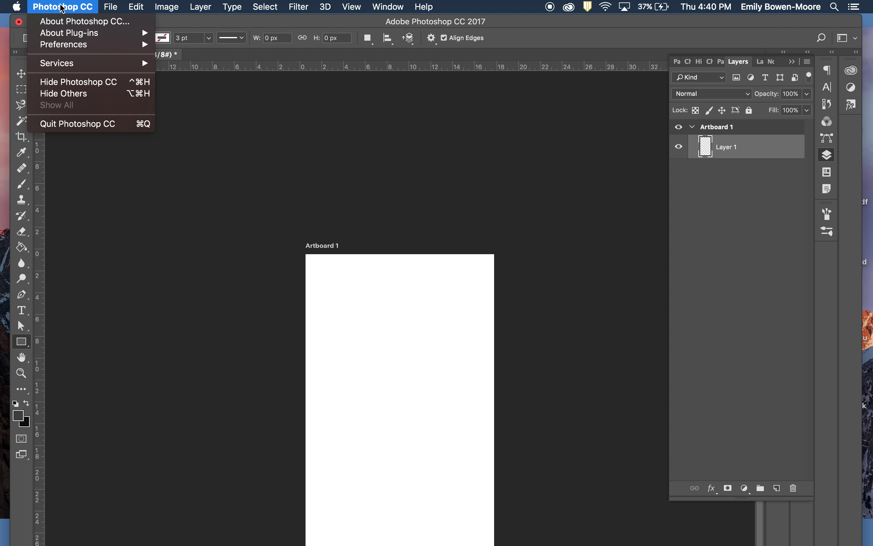
{"action": "mouse_move", "coordinate": [52, 45]}
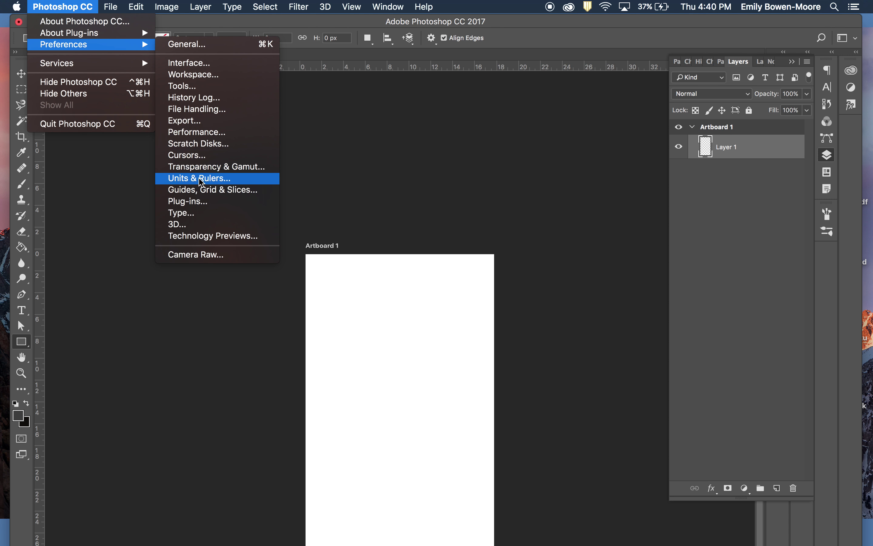
{"action": "left_click", "coordinate": [182, 47]}
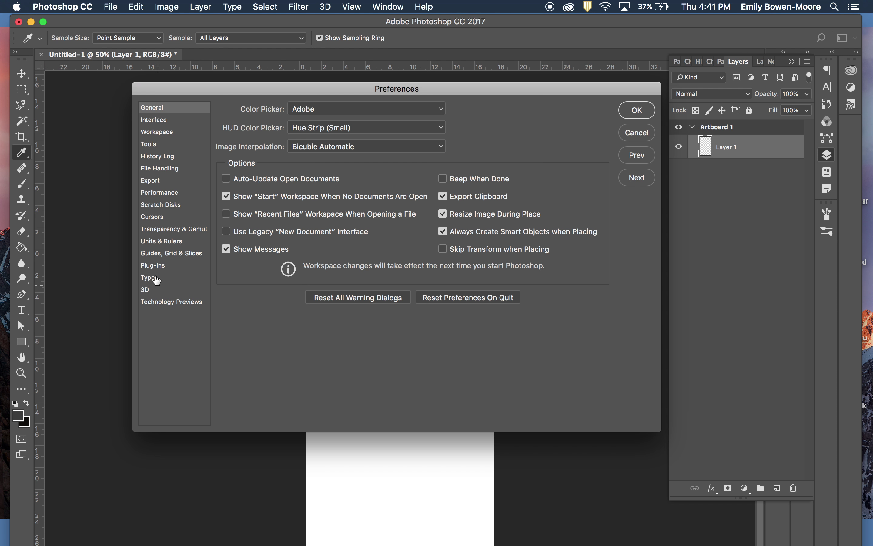
{"action": "left_click", "coordinate": [145, 137]}
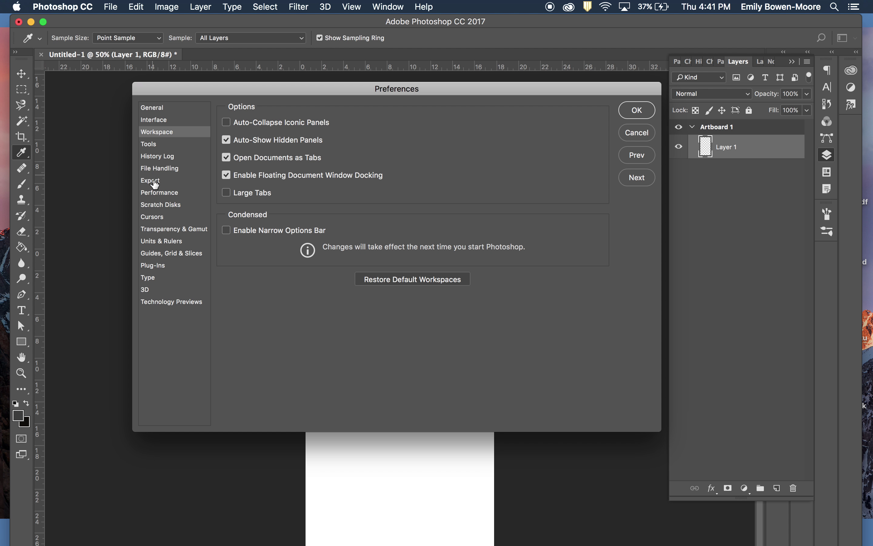
Step: Try the light gray color theme in the Interface preferences, and restore the dark gray theme
{"action": "left_click", "coordinate": [151, 122]}
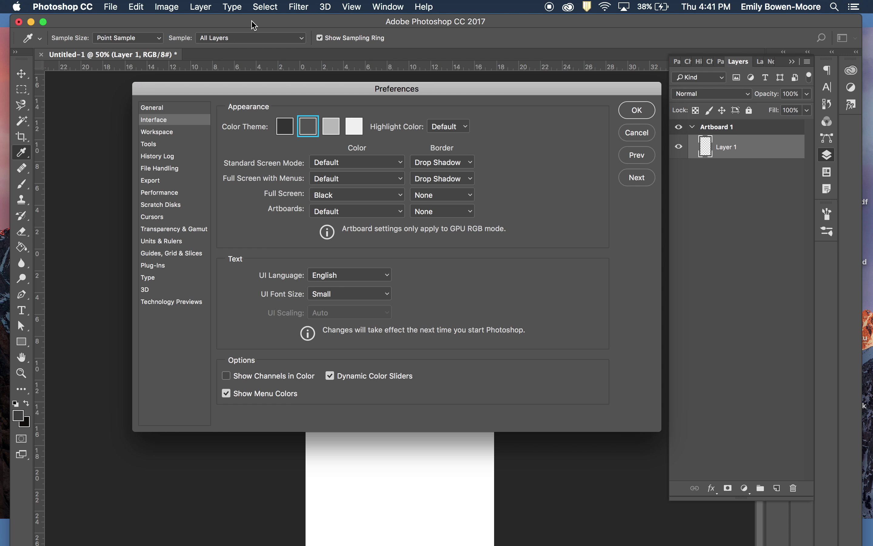
{"action": "left_click", "coordinate": [335, 133]}
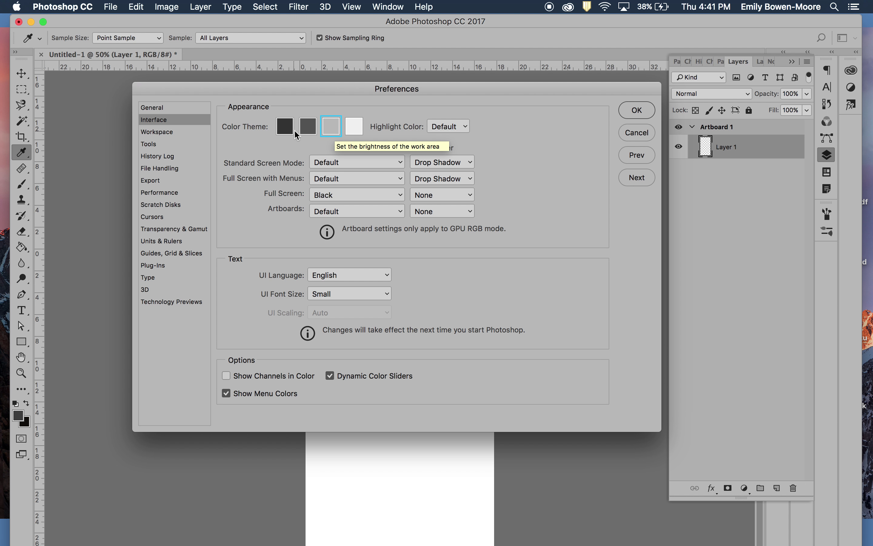
{"action": "left_click", "coordinate": [312, 127]}
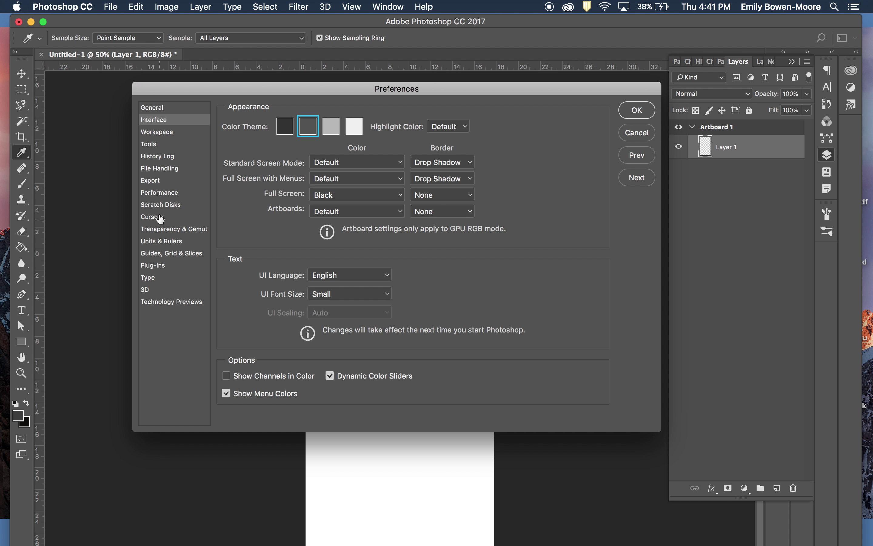
Step: Review the Workspace, Tools, File Handling, Export and Performance preferences
{"action": "left_click", "coordinate": [159, 134]}
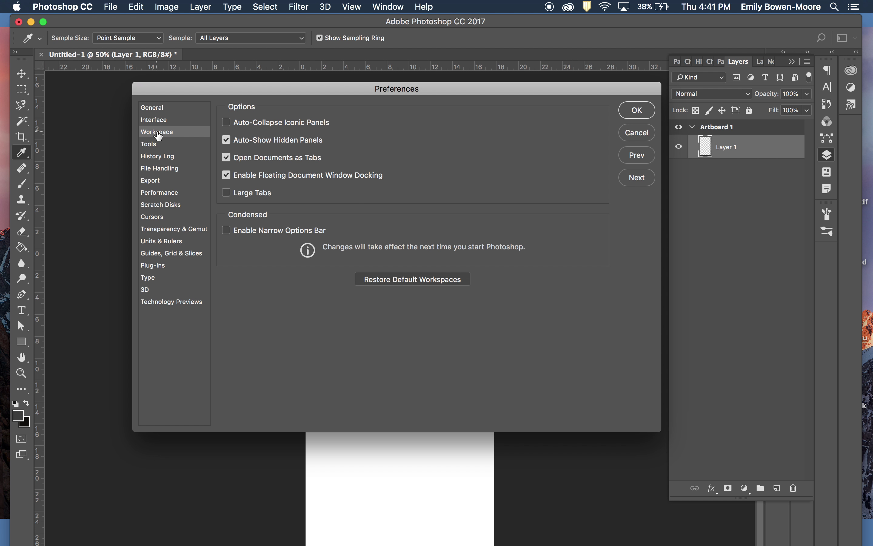
{"action": "left_click", "coordinate": [153, 146]}
{"action": "left_click", "coordinate": [159, 168]}
{"action": "left_click", "coordinate": [150, 180]}
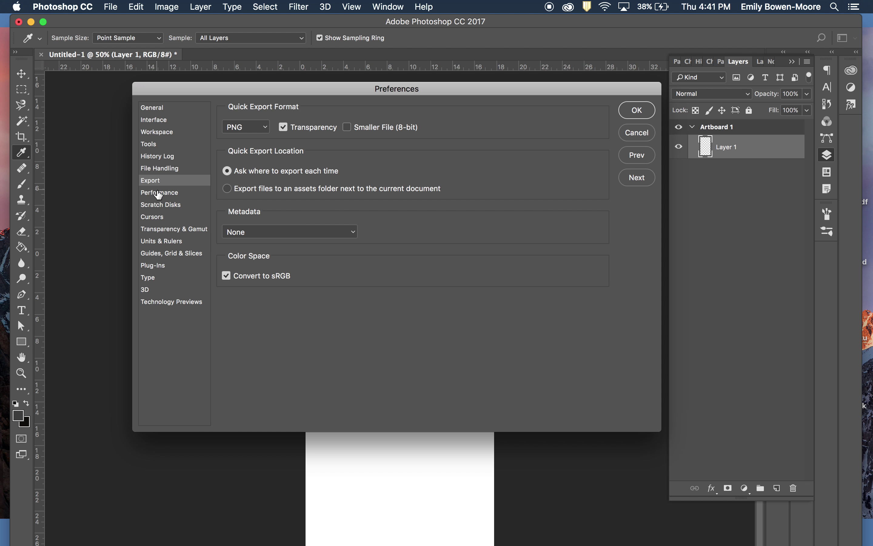
{"action": "left_click", "coordinate": [159, 194]}
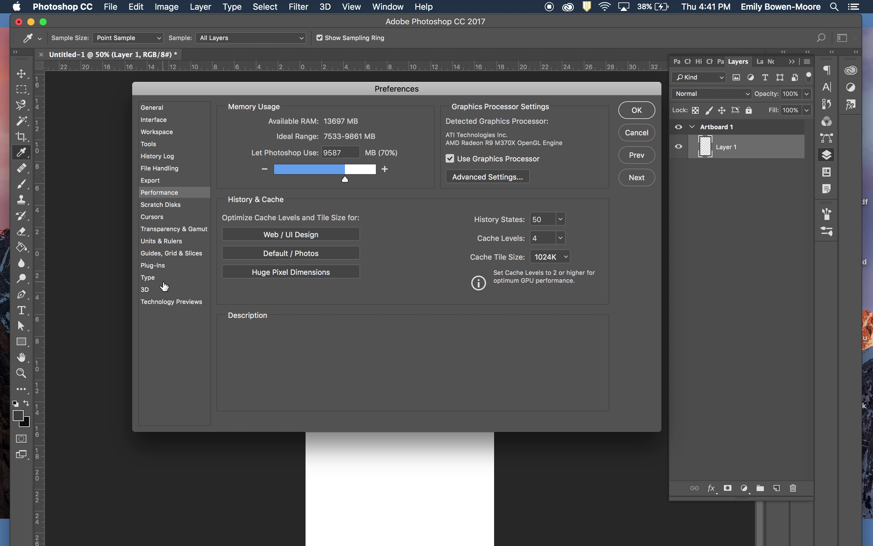
Step: Examine the Guides, Grid & Slices preferences and the canvas guide line styles, and leave the preferences without saving changes
{"action": "left_click", "coordinate": [162, 256]}
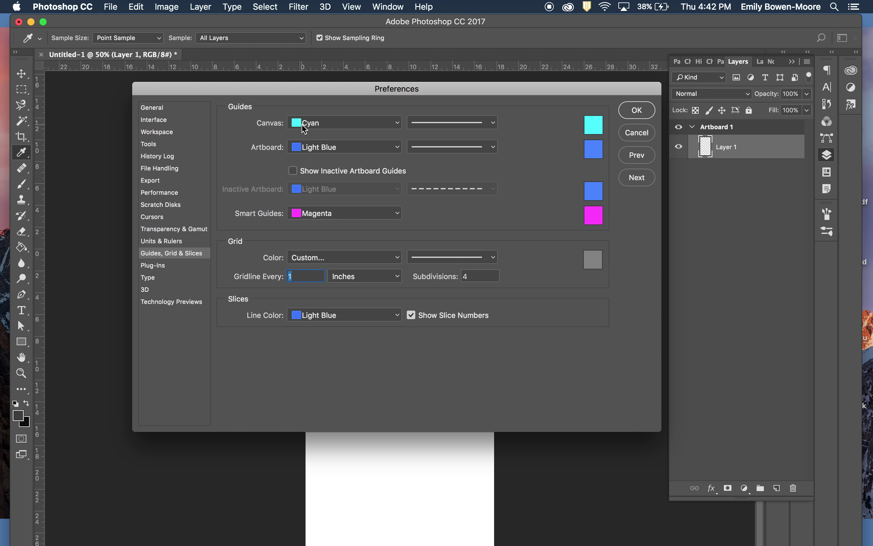
{"action": "left_click", "coordinate": [493, 123]}
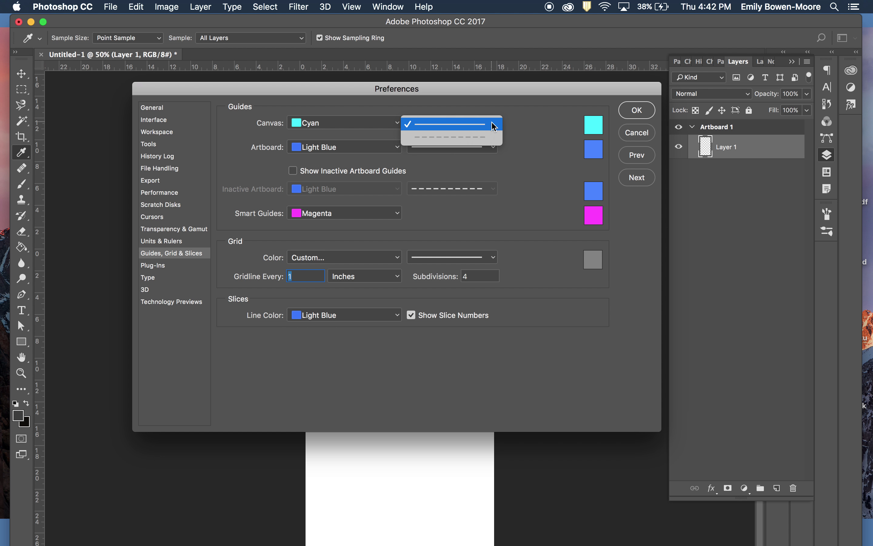
{"action": "left_click", "coordinate": [494, 124]}
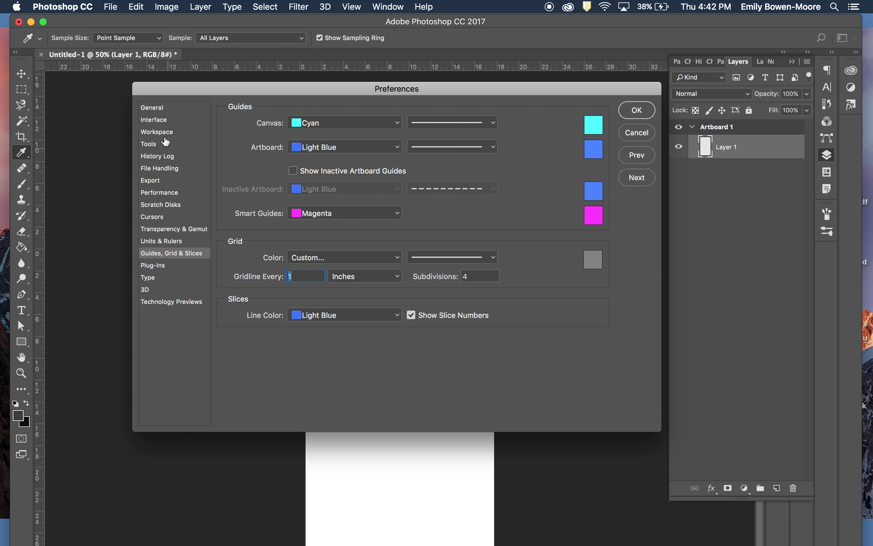
{"action": "left_click", "coordinate": [156, 112]}
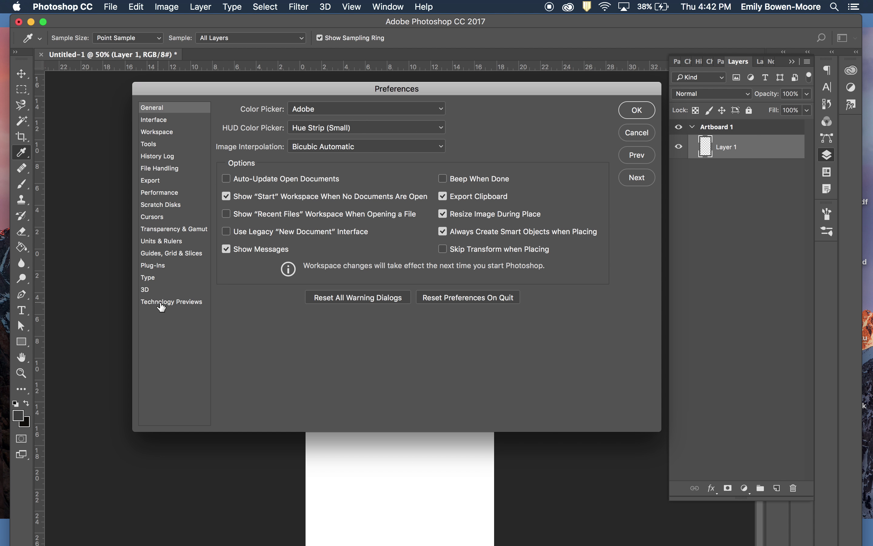
{"action": "left_click", "coordinate": [637, 132]}
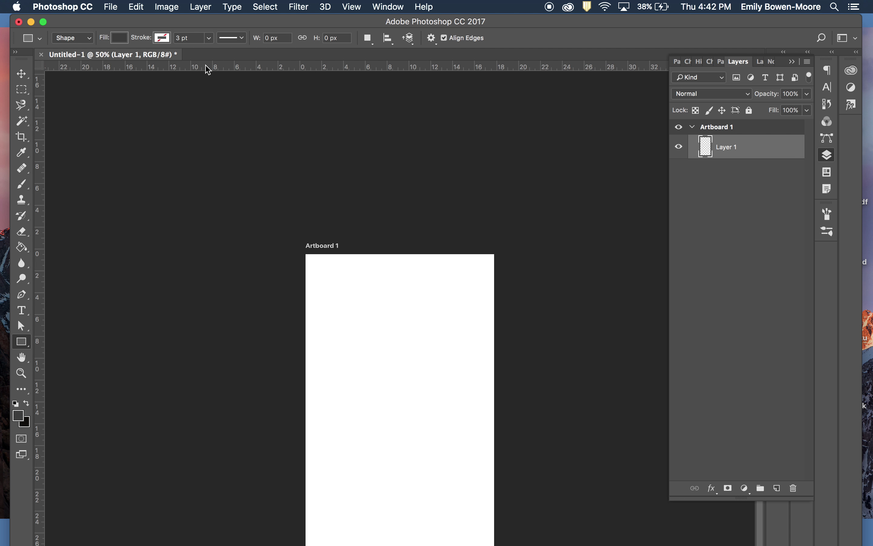
Step: Review the new-document units and Print presets, and create a 7 x 5 in, 300 ppi document from the Photo preset Default Photoshop Size
{"action": "left_click", "coordinate": [113, 10]}
{"action": "left_click", "coordinate": [123, 21]}
{"action": "left_click", "coordinate": [690, 195]}
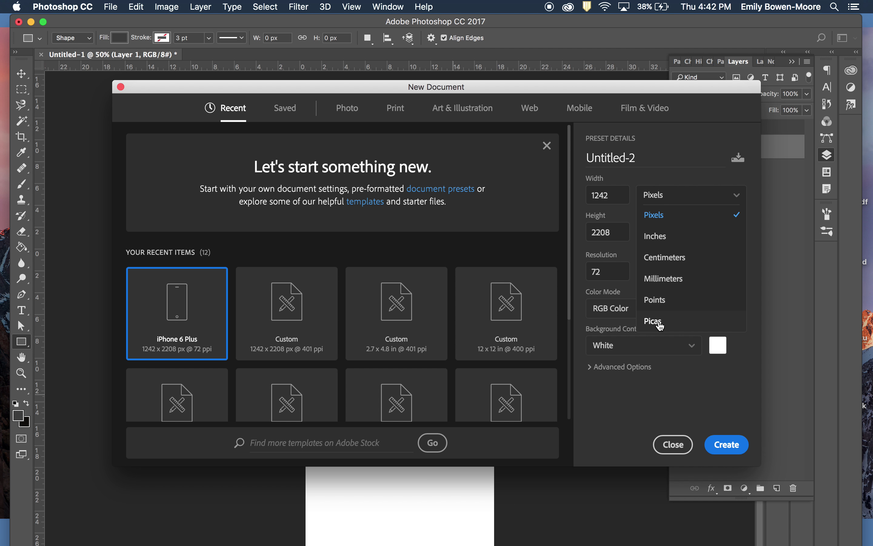
{"action": "left_click", "coordinate": [395, 108]}
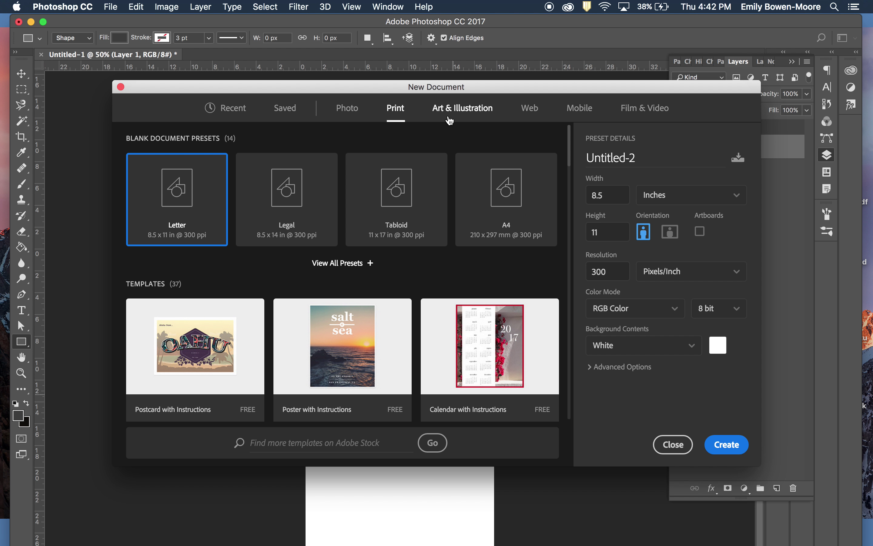
{"action": "left_click", "coordinate": [345, 116]}
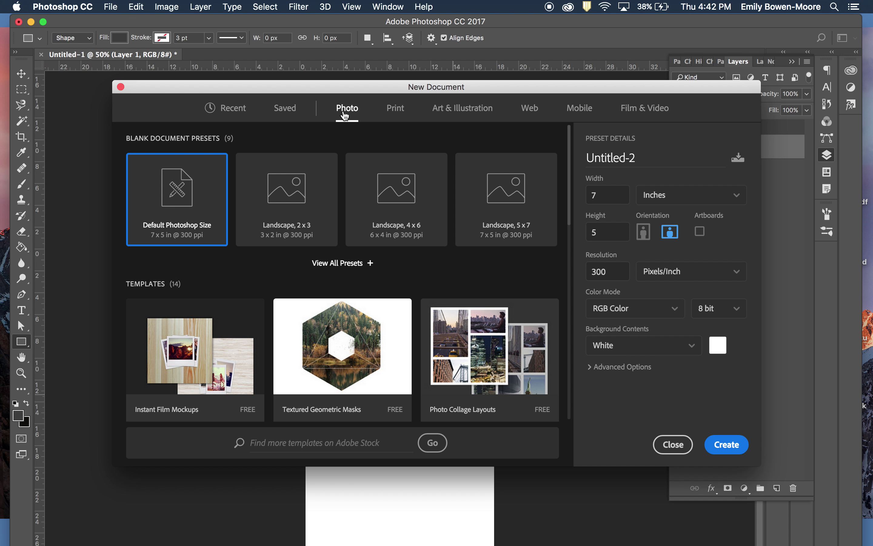
{"action": "left_click", "coordinate": [718, 455]}
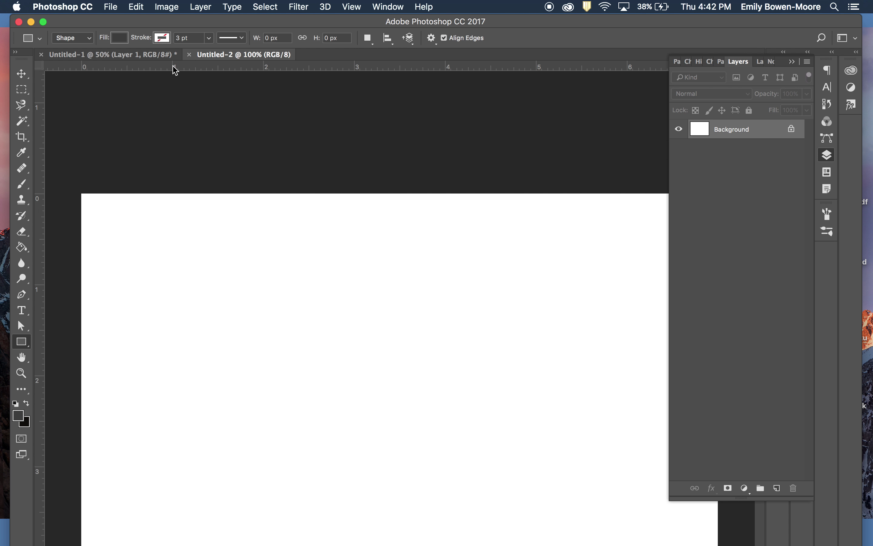
Step: Dismiss the rectangle creation, and place a horizontal guide at about 0.4 in and a vertical guide at about 1 in
{"action": "left_click", "coordinate": [98, 87]}
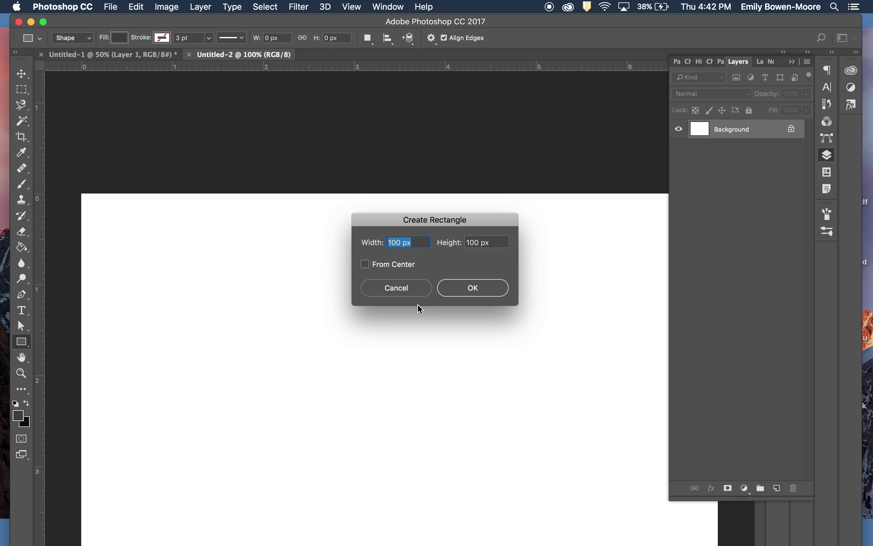
{"action": "left_click", "coordinate": [404, 285]}
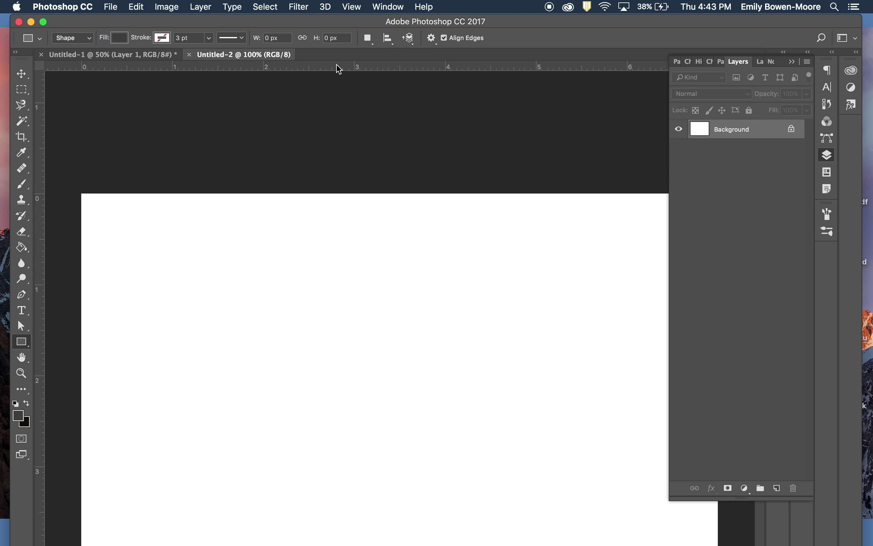
{"action": "left_click_drag", "start_coordinate": [338, 69], "coordinate": [330, 233]}
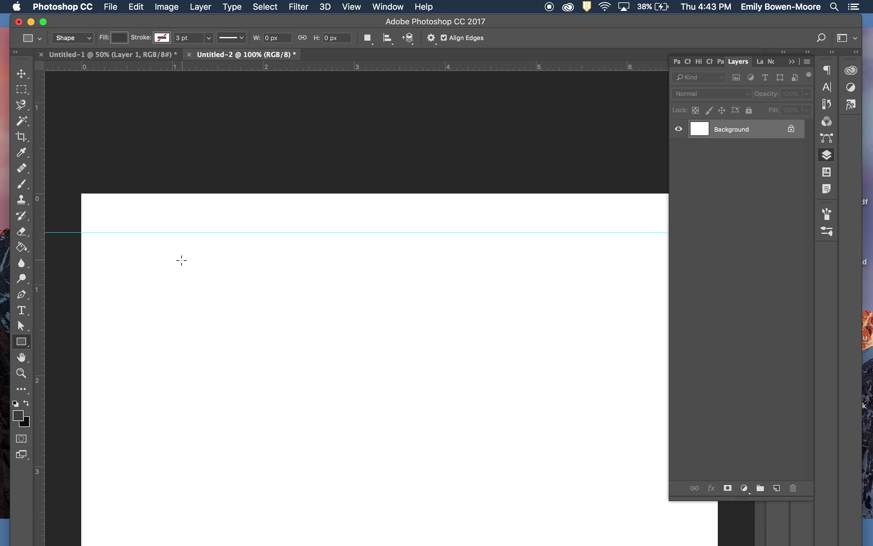
{"action": "left_click_drag", "start_coordinate": [39, 253], "coordinate": [173, 267]}
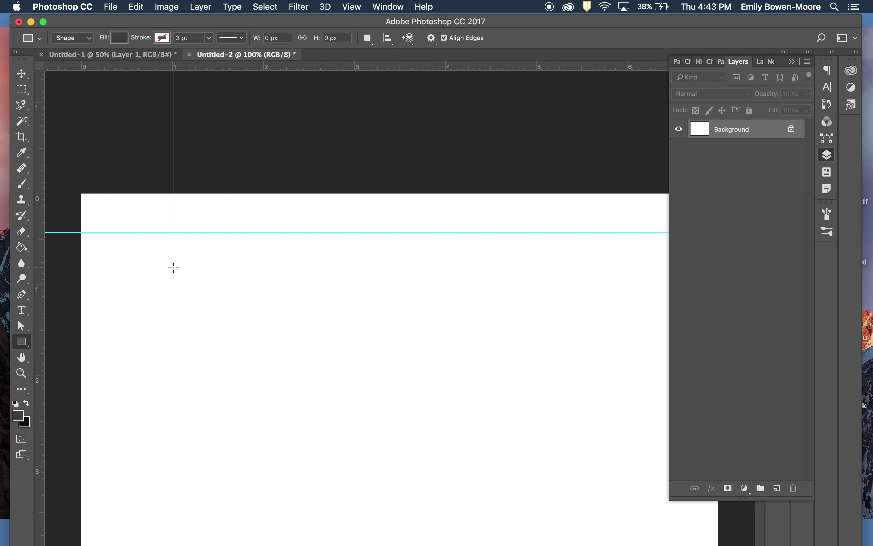
Step: Collapse the Layers panel, and try expanding and collapsing the panel column that holds Navigator and Histogram
{"action": "left_click", "coordinate": [792, 62]}
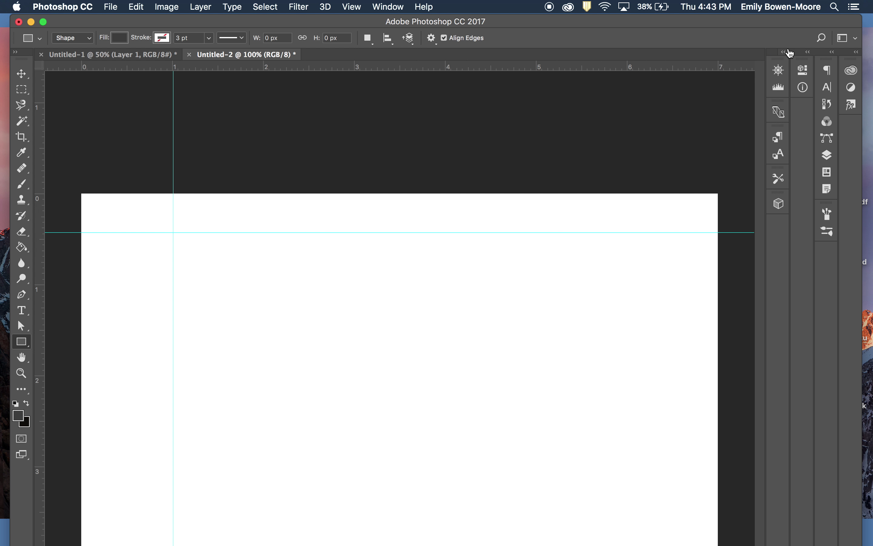
{"action": "left_click", "coordinate": [786, 54]}
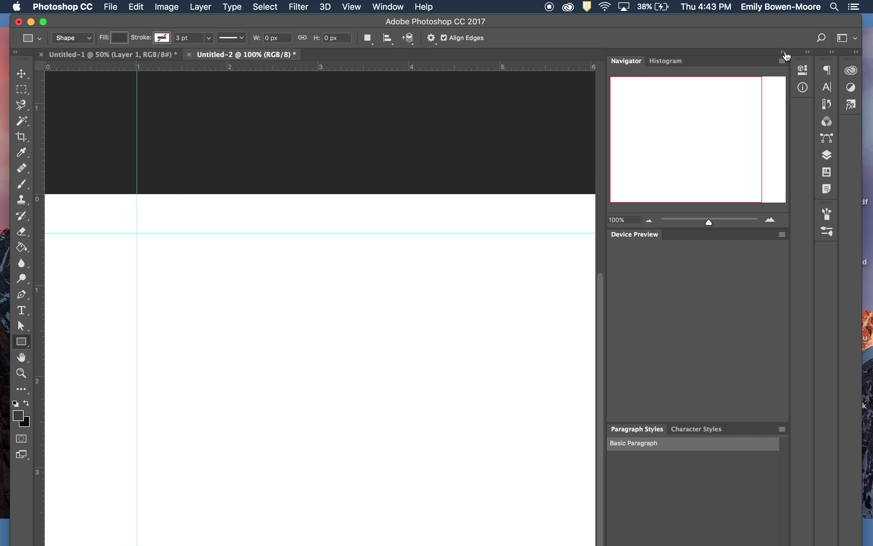
{"action": "left_click", "coordinate": [784, 53]}
{"action": "left_click", "coordinate": [786, 54]}
{"action": "left_click", "coordinate": [784, 53]}
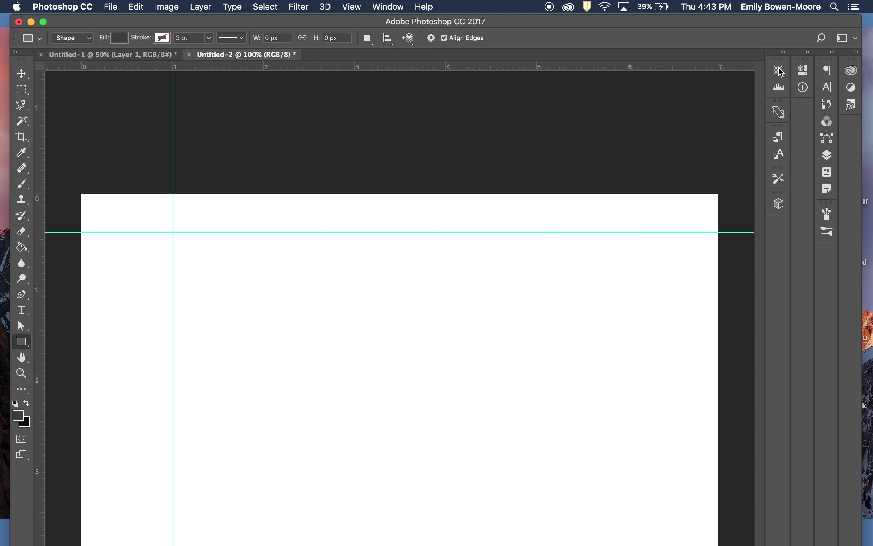
Step: Review the Navigator and Histogram panels, and move their group below the Info panel in the adjacent column
{"action": "left_click", "coordinate": [786, 54]}
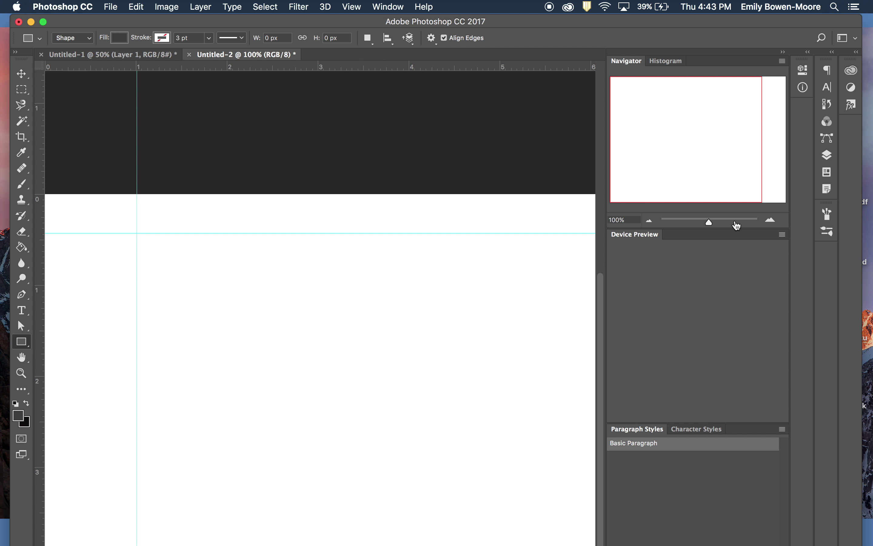
{"action": "left_click", "coordinate": [671, 63]}
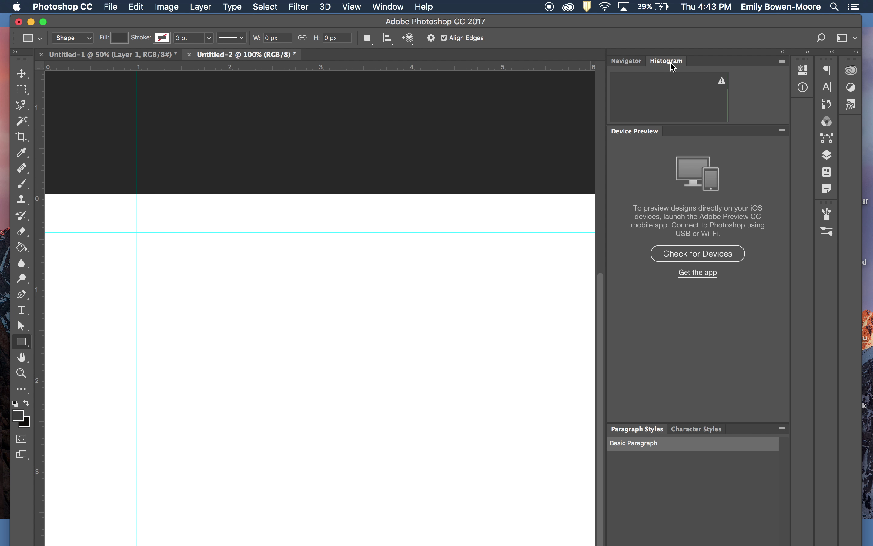
{"action": "left_click", "coordinate": [620, 64]}
{"action": "left_click", "coordinate": [785, 54]}
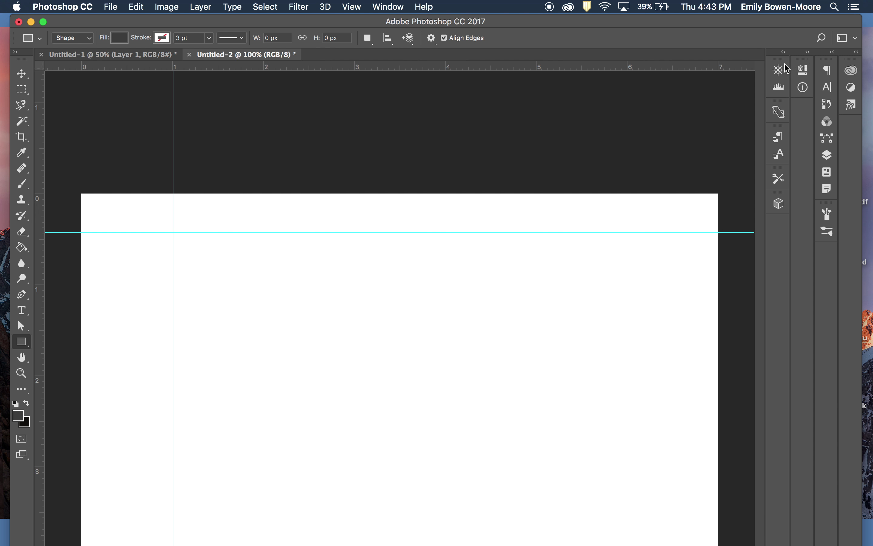
{"action": "left_click_drag", "start_coordinate": [789, 69], "coordinate": [804, 103]}
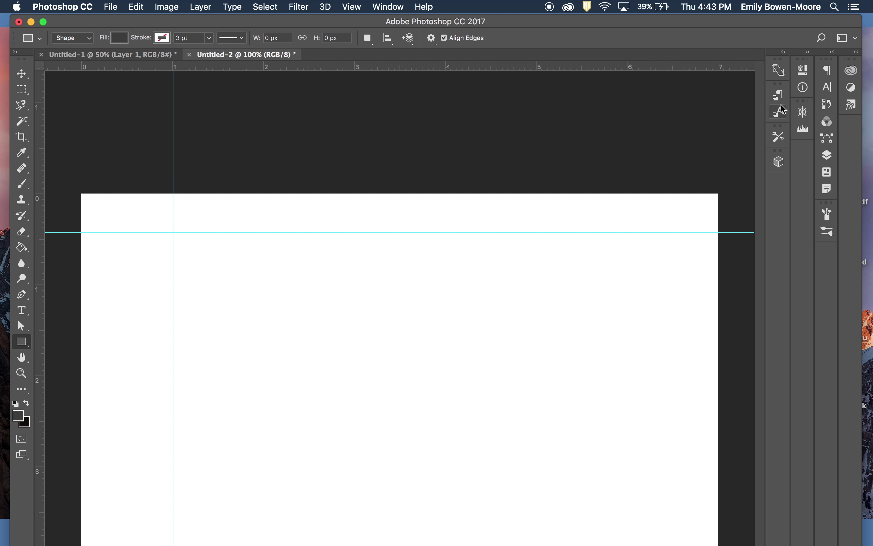
Step: Examine the Paragraph Styles and Character Styles panels, and collapse them again
{"action": "left_click", "coordinate": [782, 96]}
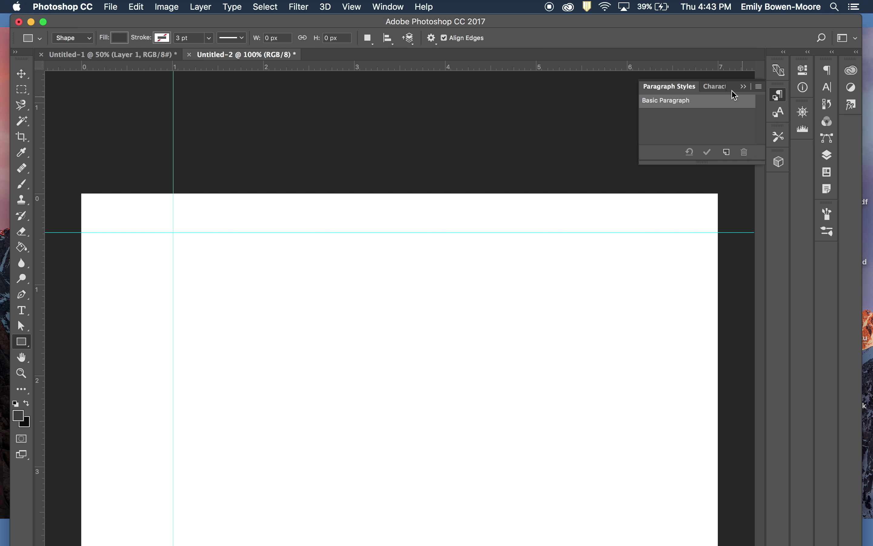
{"action": "left_click", "coordinate": [714, 89]}
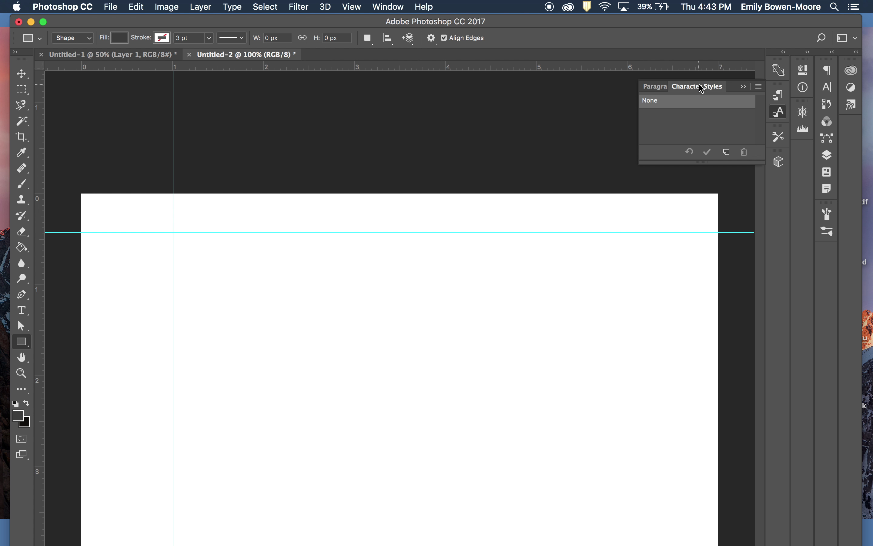
{"action": "left_click", "coordinate": [657, 89]}
{"action": "left_click", "coordinate": [681, 89]}
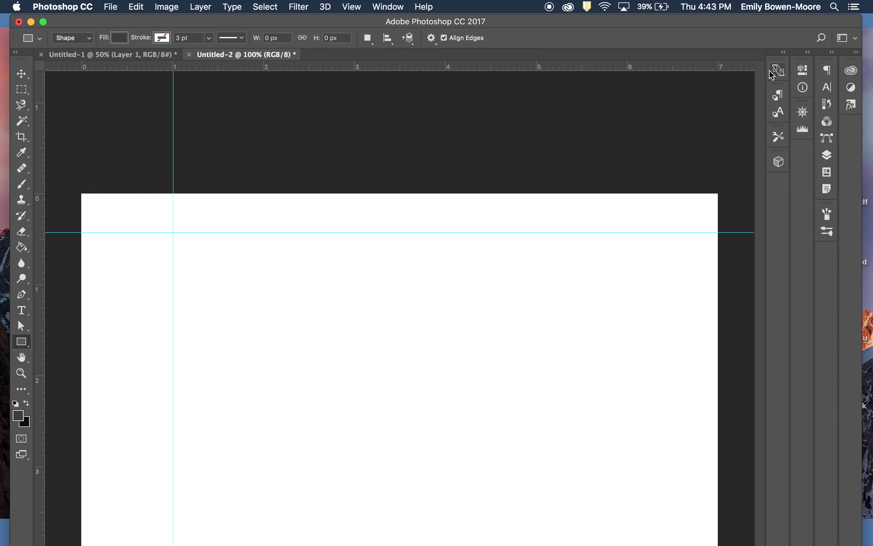
Step: Review the available workspace presets and the options to reset, create or delete a workspace, keeping Essentials
{"action": "left_click", "coordinate": [861, 42]}
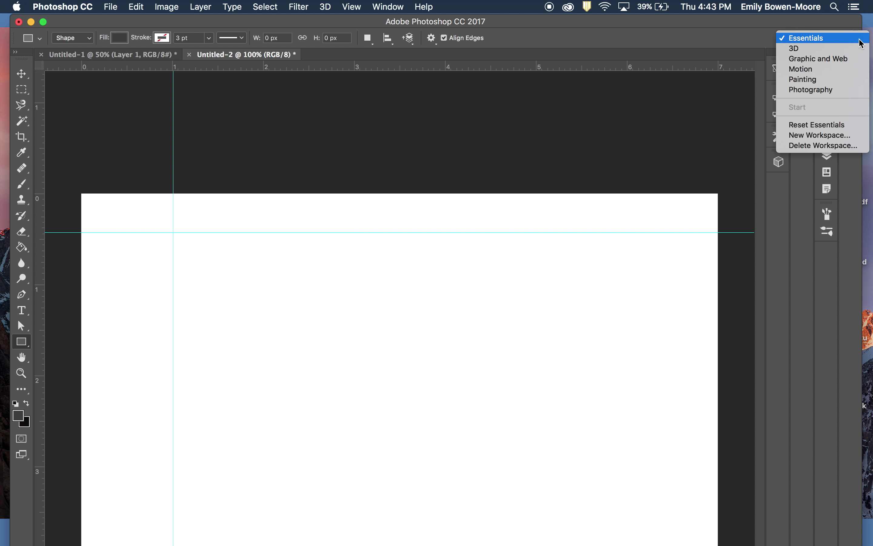
{"action": "left_click", "coordinate": [848, 25]}
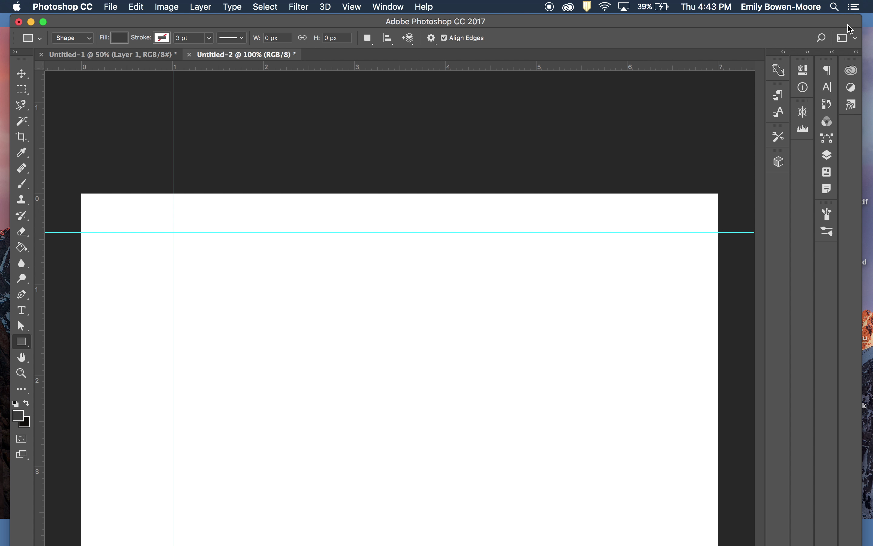
{"action": "left_click", "coordinate": [857, 42]}
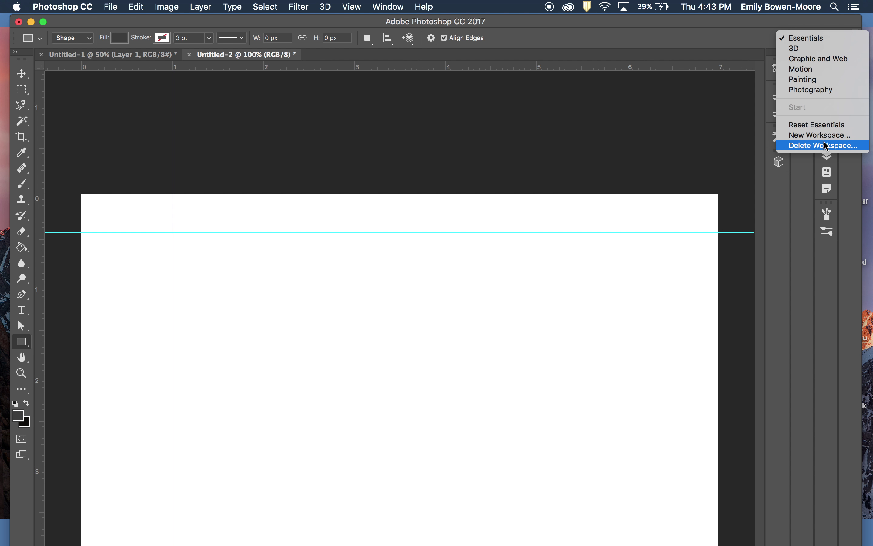
{"action": "left_click", "coordinate": [603, 26]}
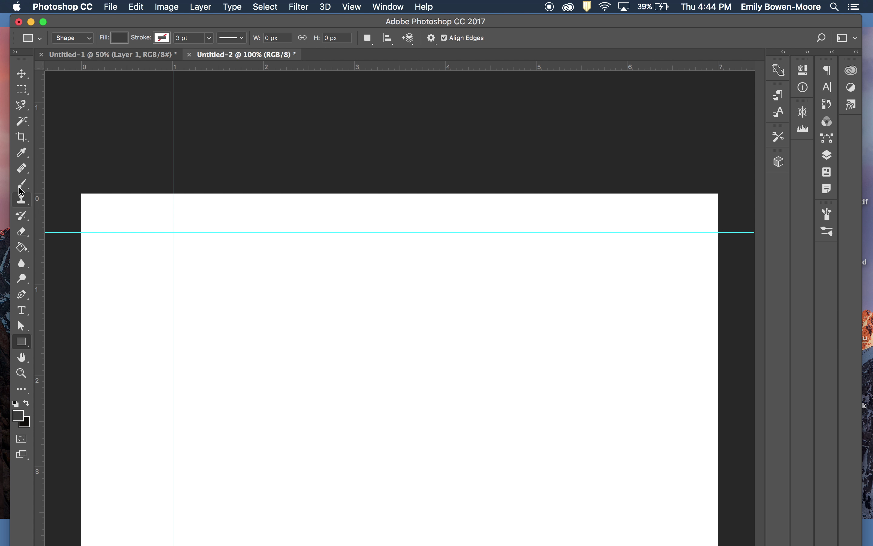
Step: Activate the Eyedropper tool, review its sample sizes, and set the sample size to 3 by 3 Average
{"action": "left_click", "coordinate": [22, 154]}
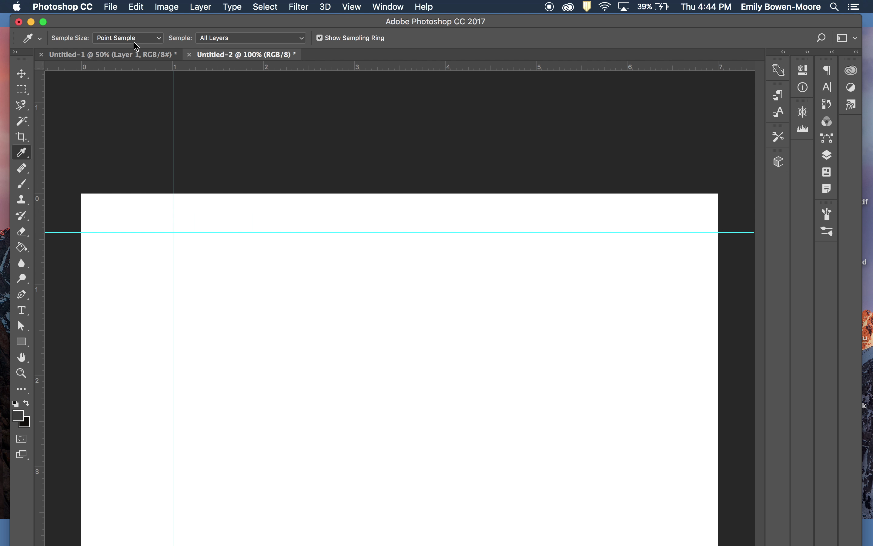
{"action": "left_click", "coordinate": [162, 42]}
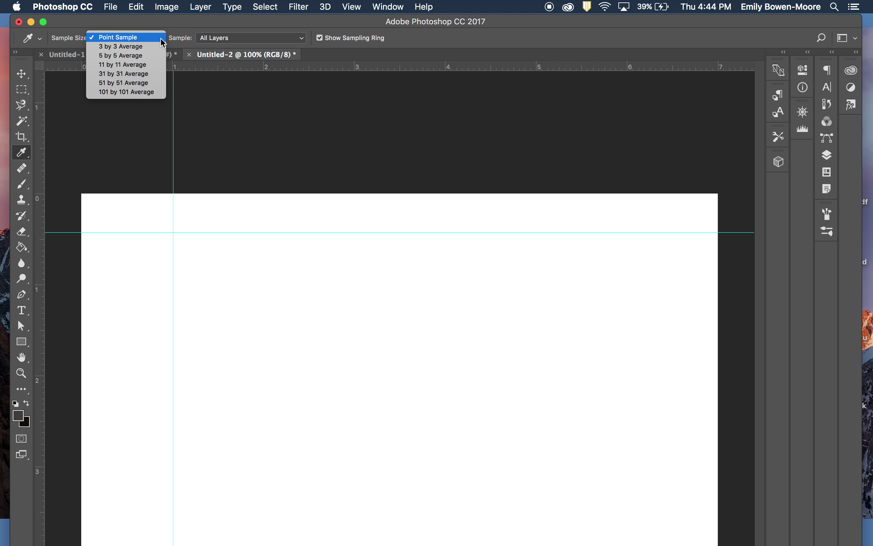
{"action": "left_click", "coordinate": [163, 44]}
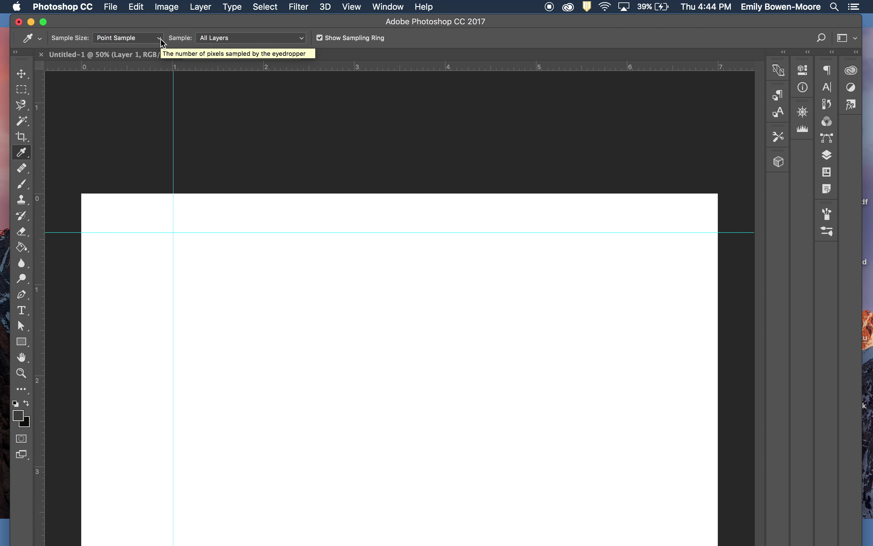
{"action": "left_click", "coordinate": [162, 43]}
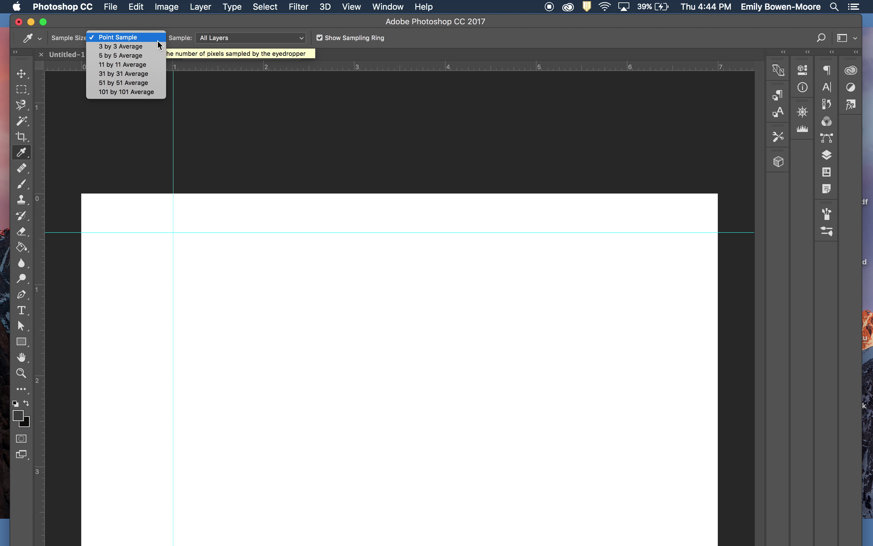
{"action": "left_click", "coordinate": [124, 37]}
{"action": "left_click", "coordinate": [131, 38]}
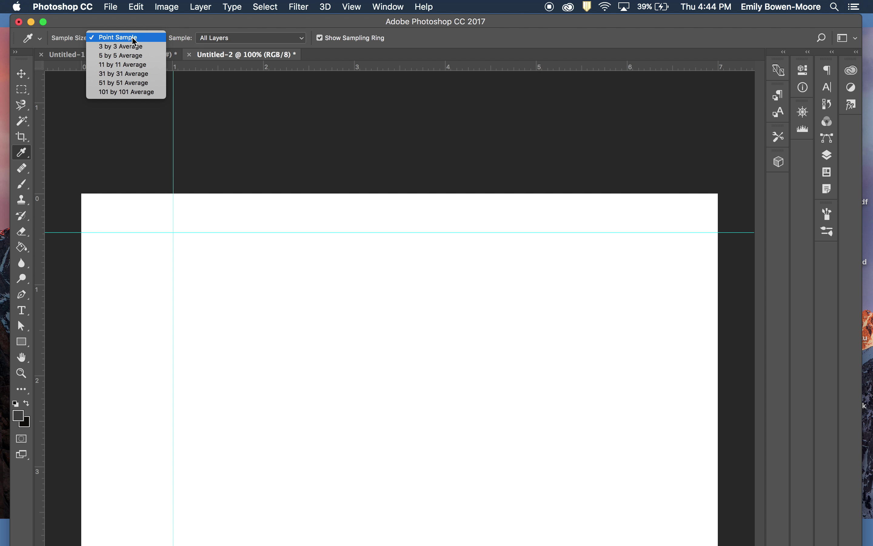
{"action": "left_click", "coordinate": [133, 42]}
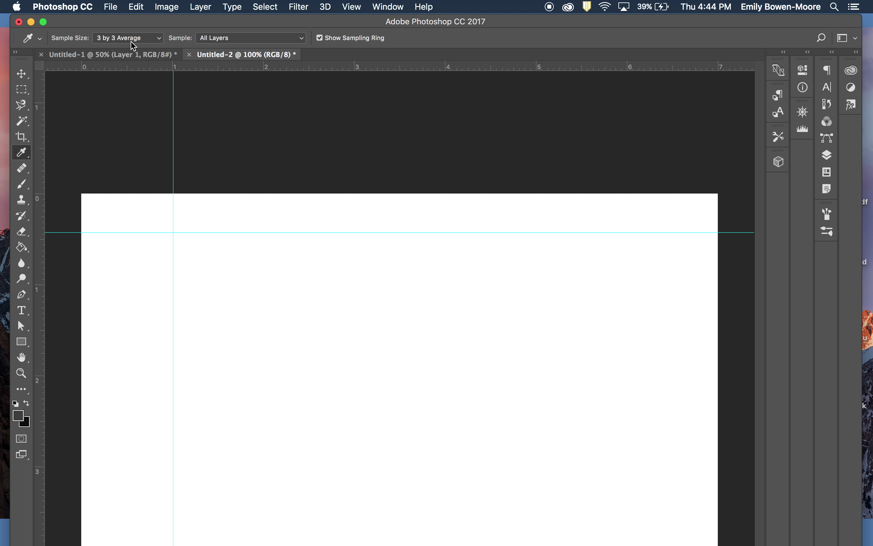
{"action": "left_click", "coordinate": [133, 42]}
{"action": "left_click", "coordinate": [129, 28]}
Step: Activate the Type tool and review its font size setting and list of available fonts, keeping Myriad Pro
{"action": "left_click", "coordinate": [25, 313]}
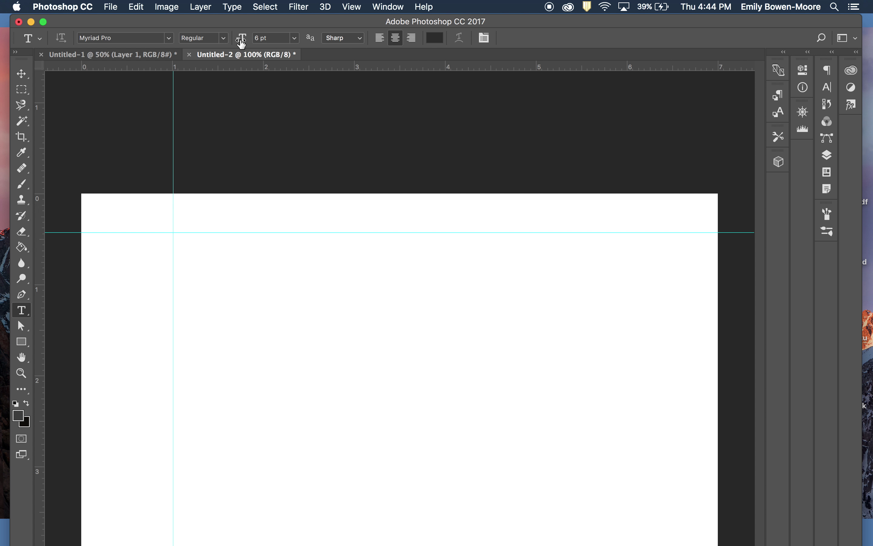
{"action": "left_click", "coordinate": [241, 43]}
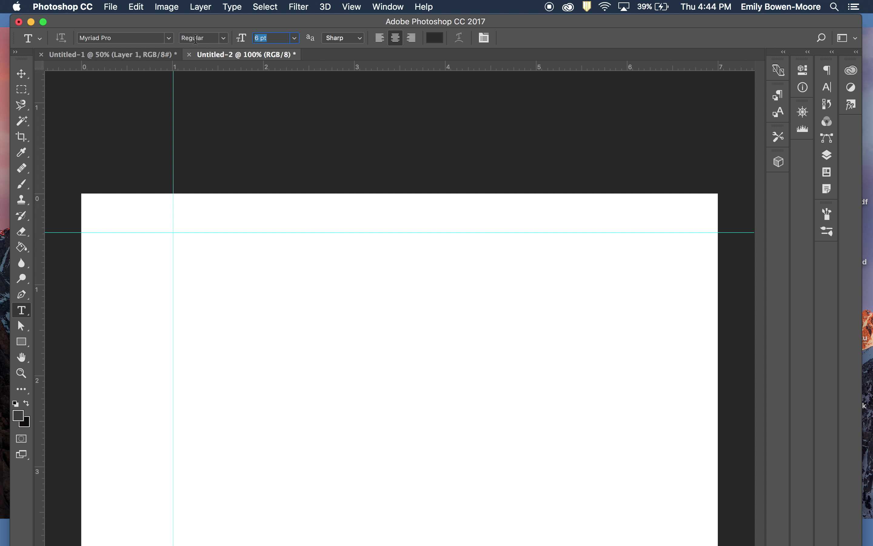
{"action": "left_click", "coordinate": [169, 38]}
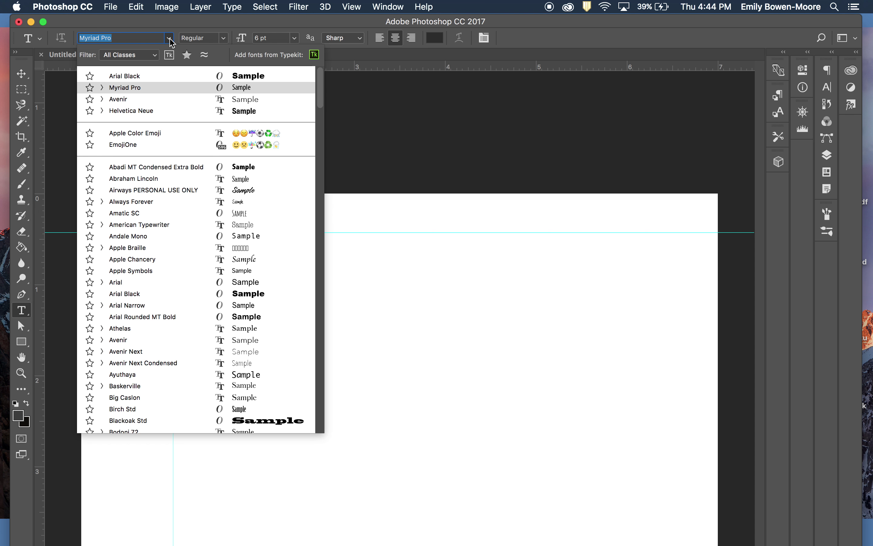
{"action": "left_click", "coordinate": [170, 39]}
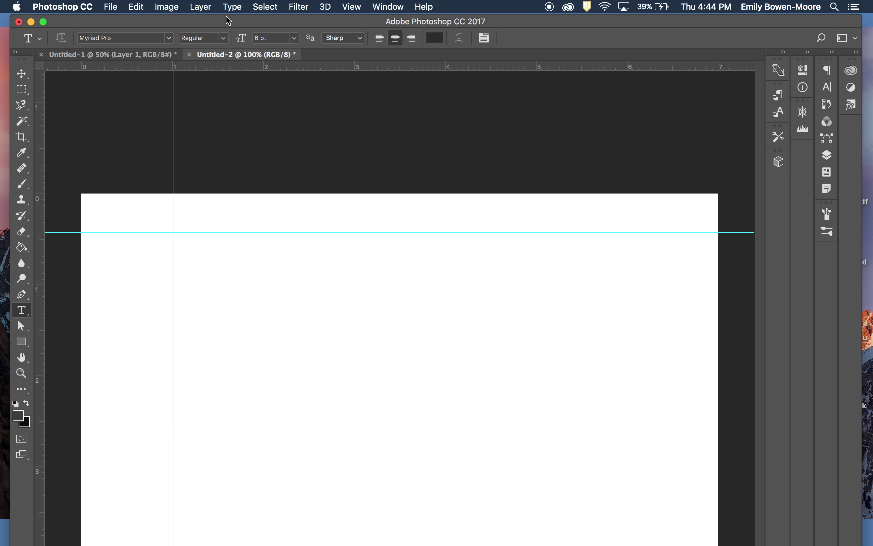